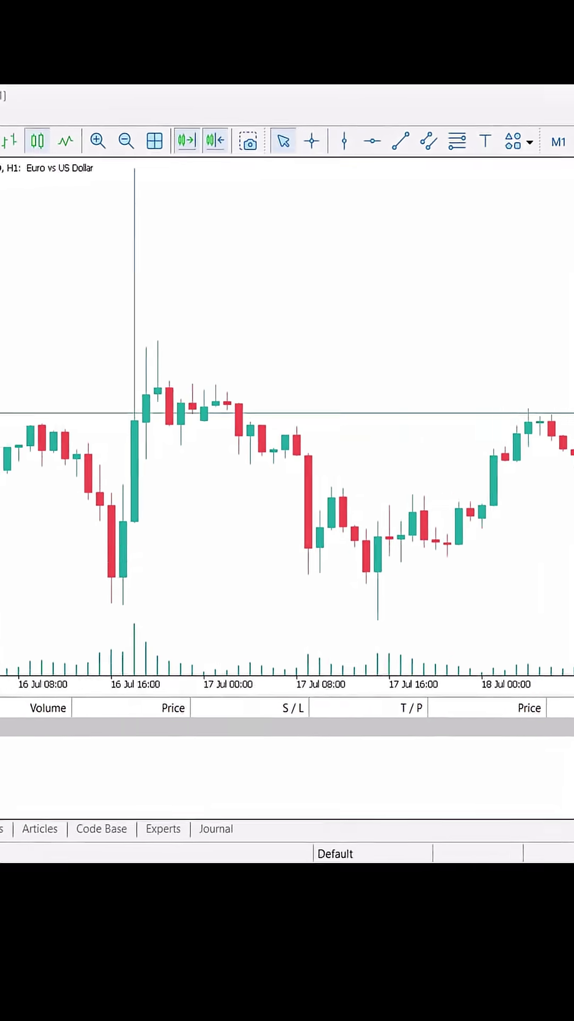
- Add Nasdaq stocks such as ABLV to Market Watch from the Symbols catalogue
right_click(61, 316)
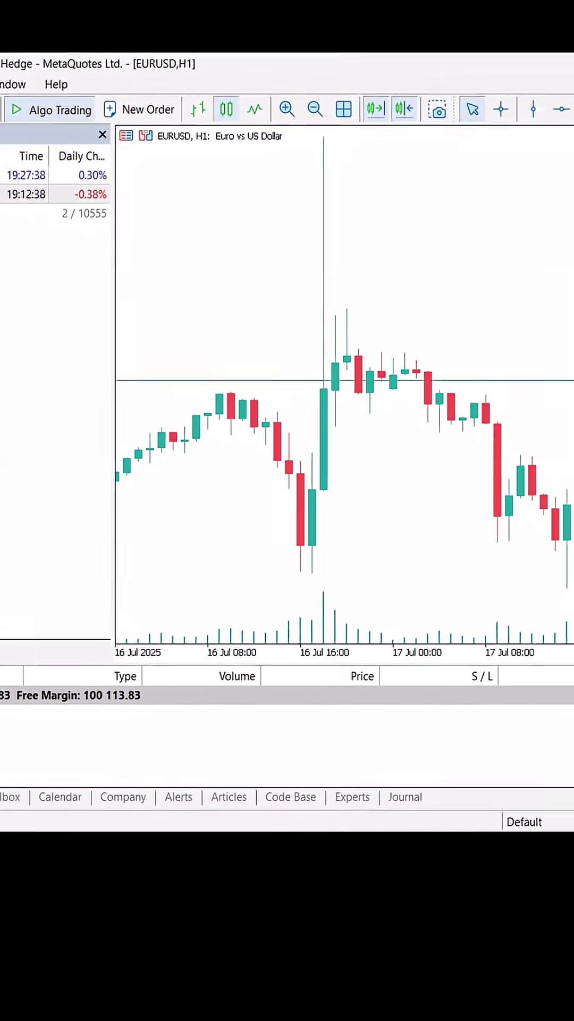
left_click(87, 412)
left_click(132, 431)
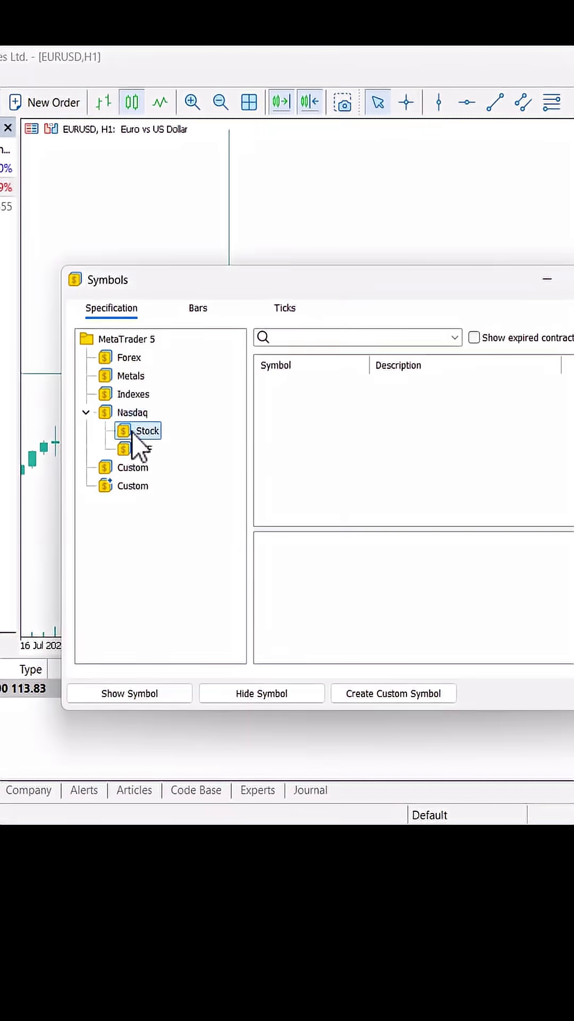
scroll(407, 459, "down", 3)
left_click(391, 458)
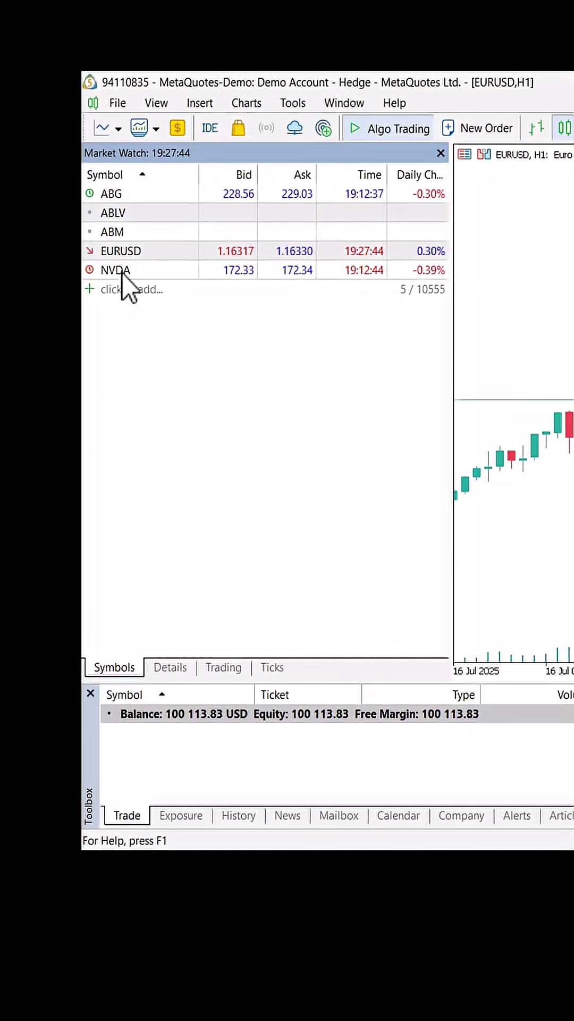
- Replace the EURUSD chart with the NVDA hourly chart from Market Watch
left_click(122, 272)
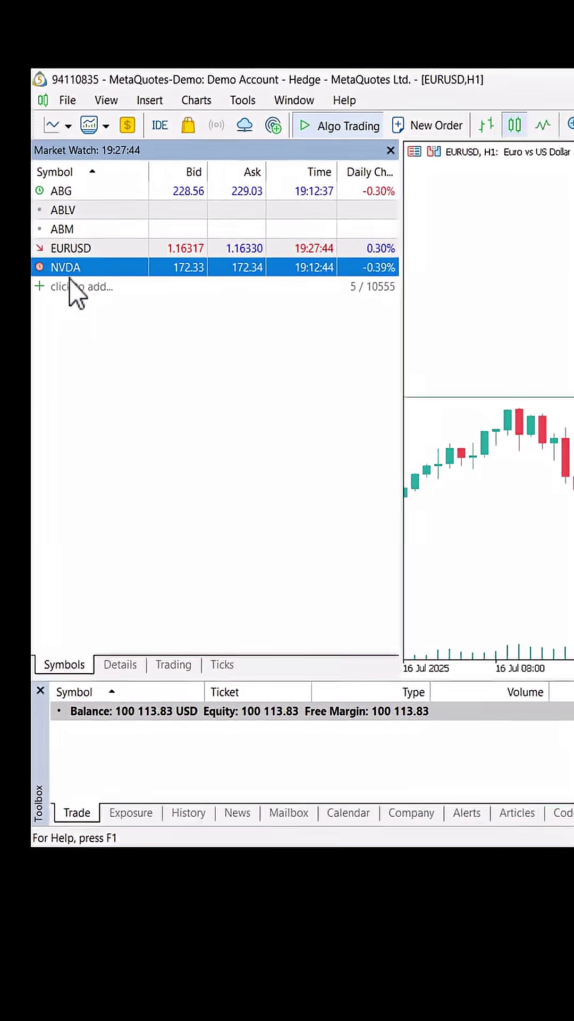
left_click_drag(69, 271, 407, 334)
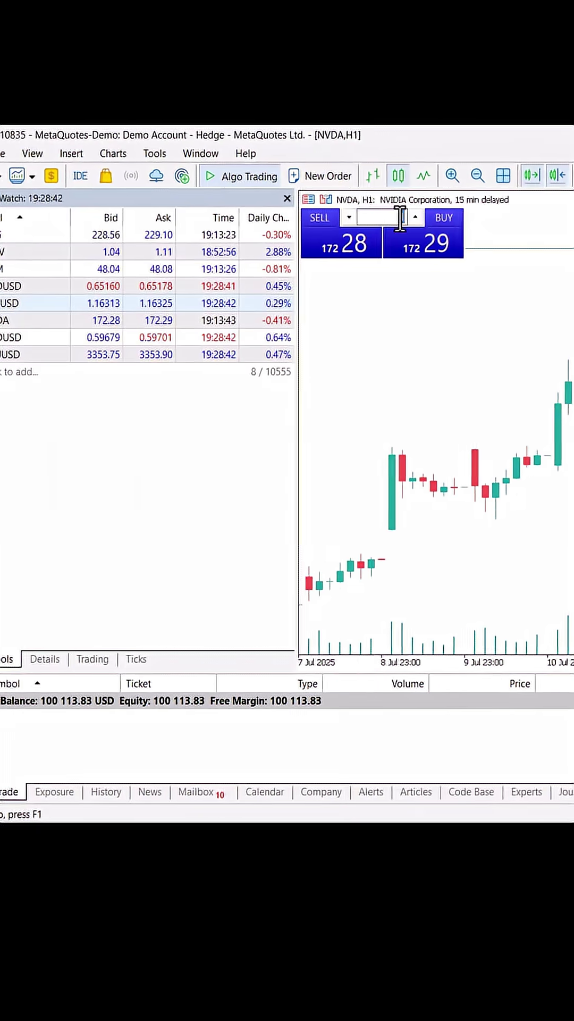
- Buy one lot of NVDA via one-click trading with volume 1
double_click(401, 217)
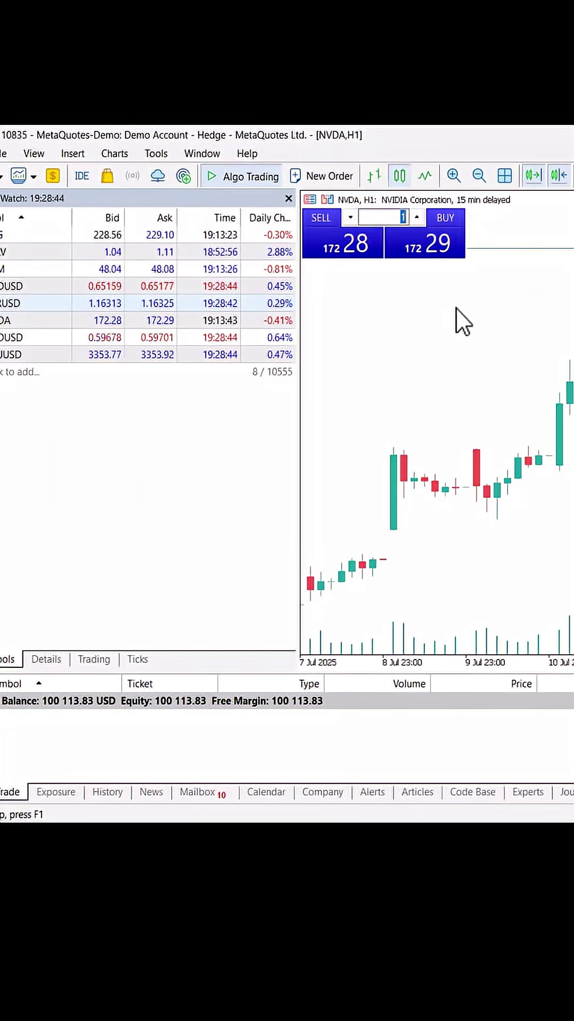
left_click(449, 262)
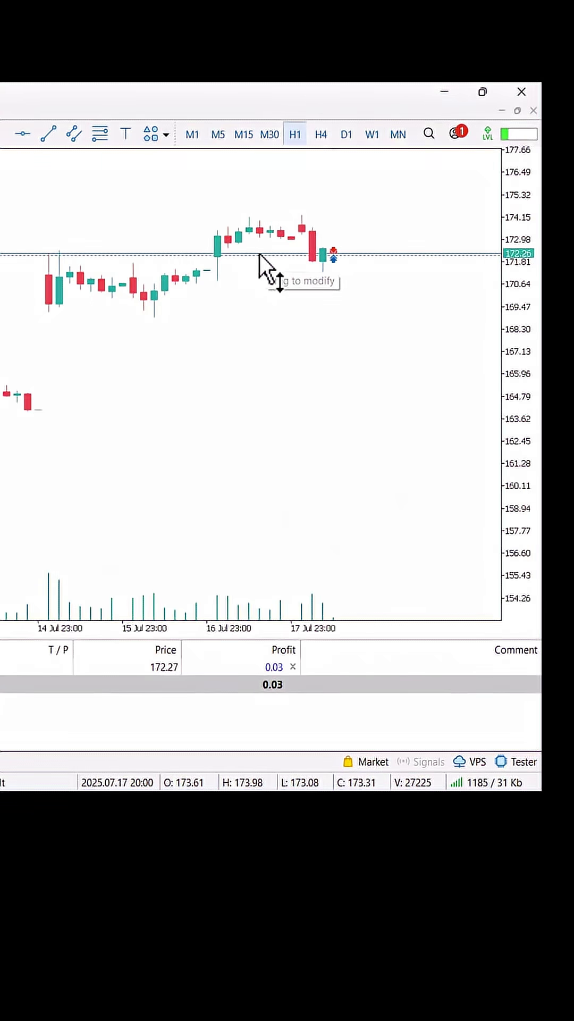
- Drag the buy's stop loss down to about 161.9 and verify the level
left_click_drag(259, 269, 259, 291)
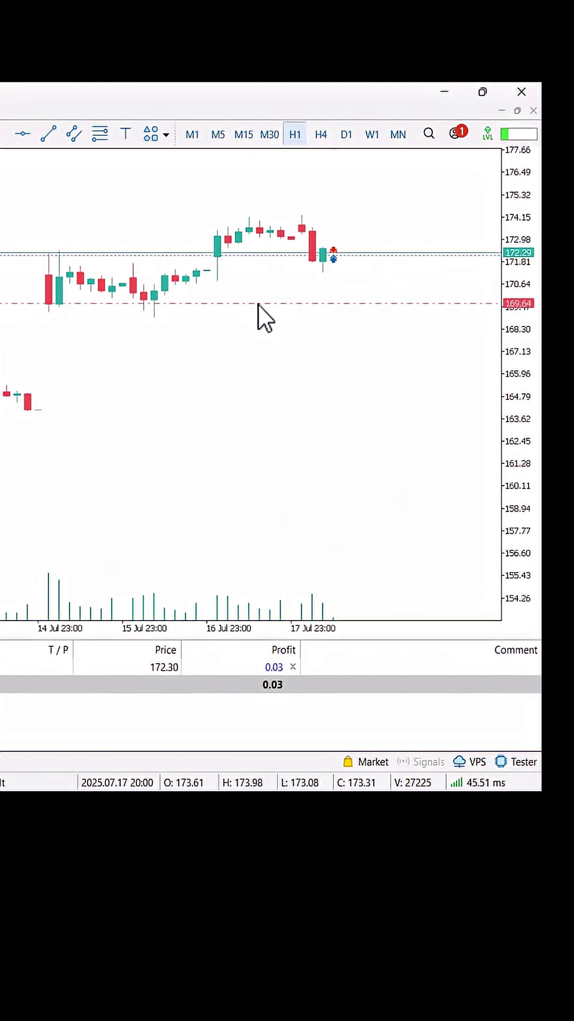
left_click_drag(260, 378, 356, 421)
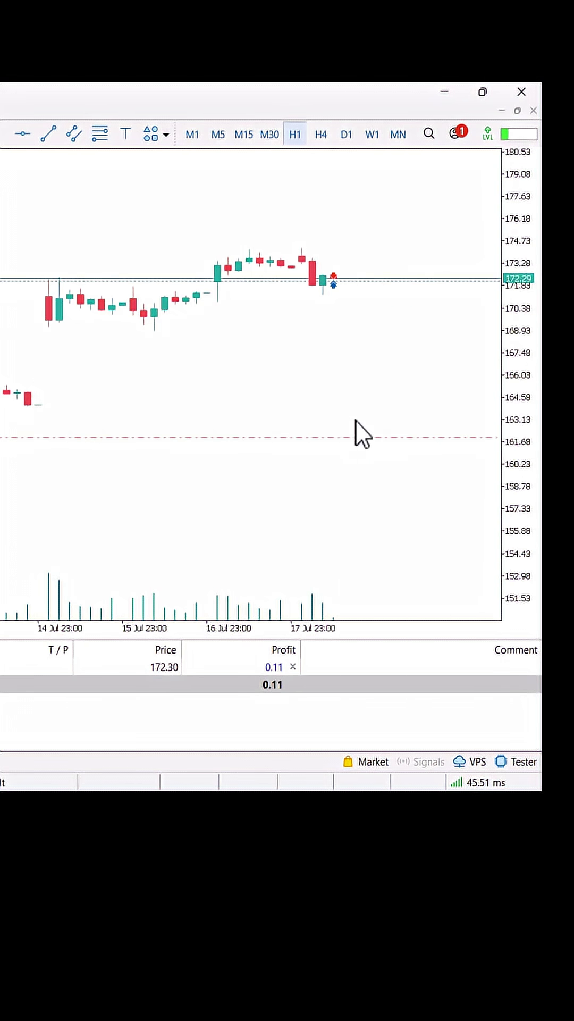
middle_click(360, 436)
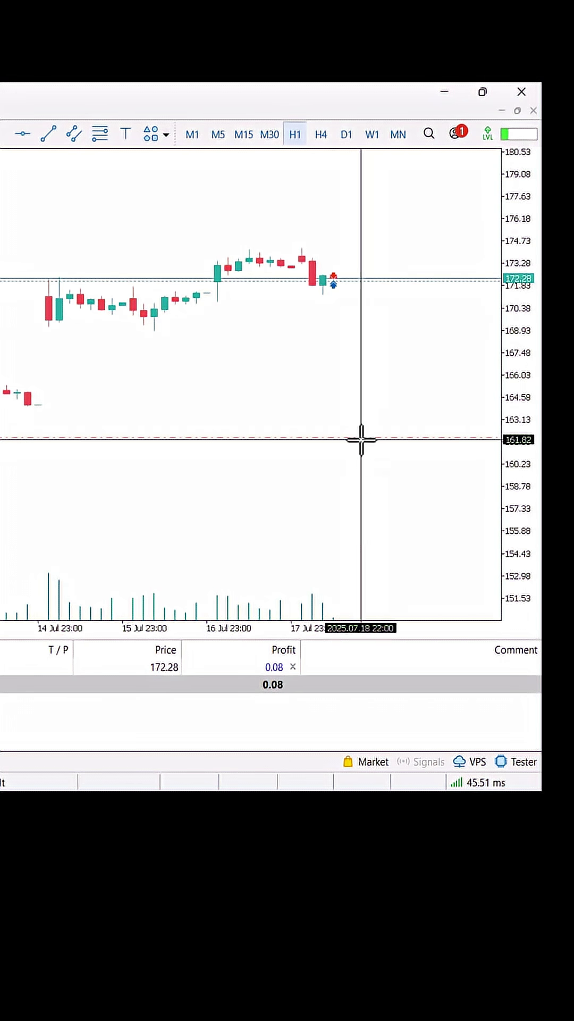
middle_click(355, 439)
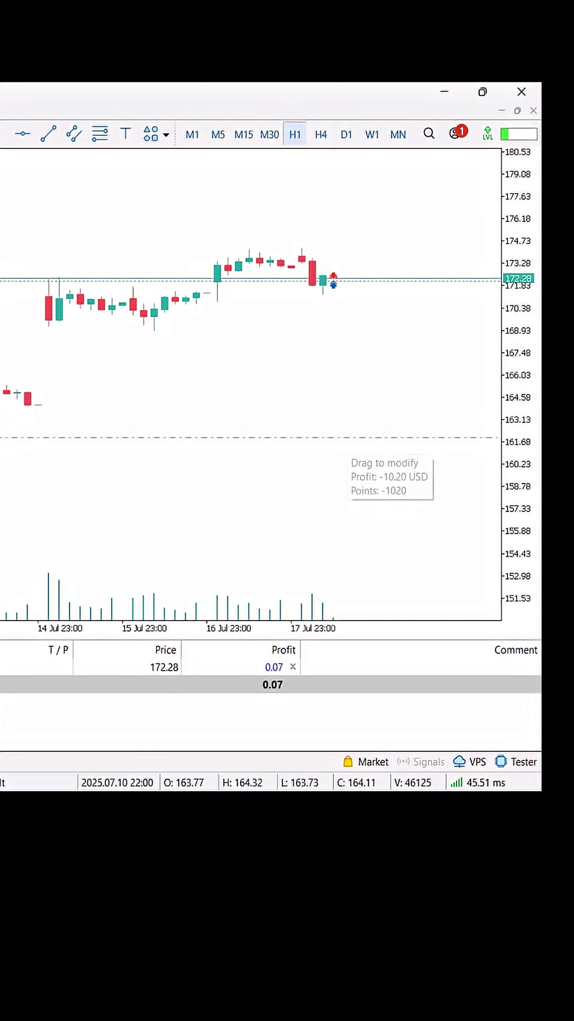
- Compress the price scale and place a take profit at 180.82
left_click_drag(513, 387, 416, 404)
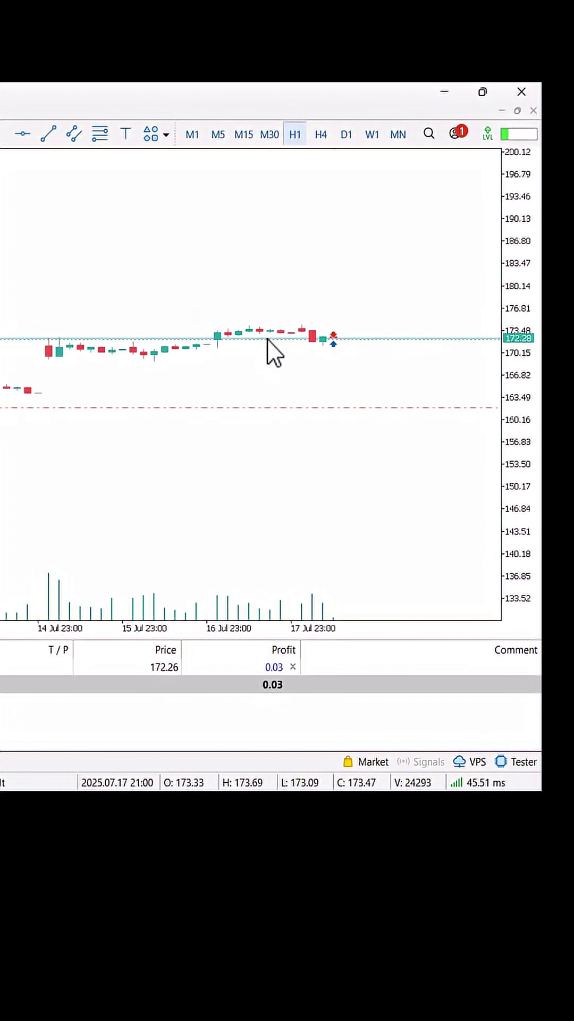
left_click_drag(267, 339, 310, 282)
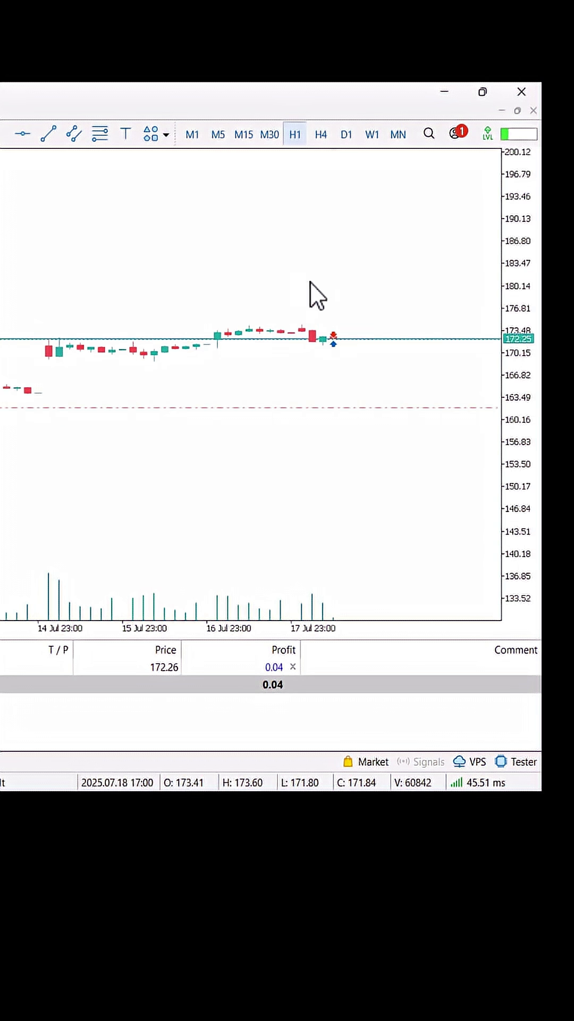